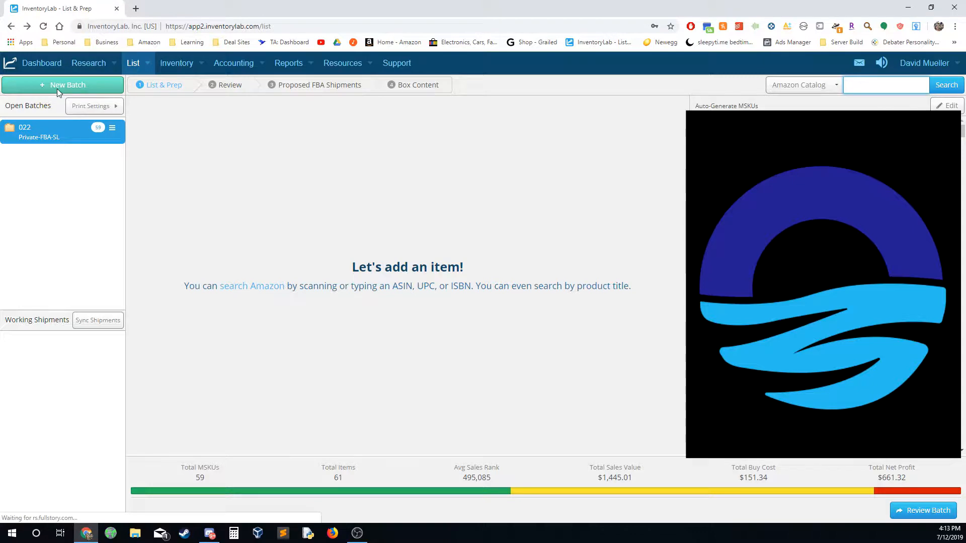
Step: Start a new batch and name it Monetary Ocean Test
left_click(58, 92)
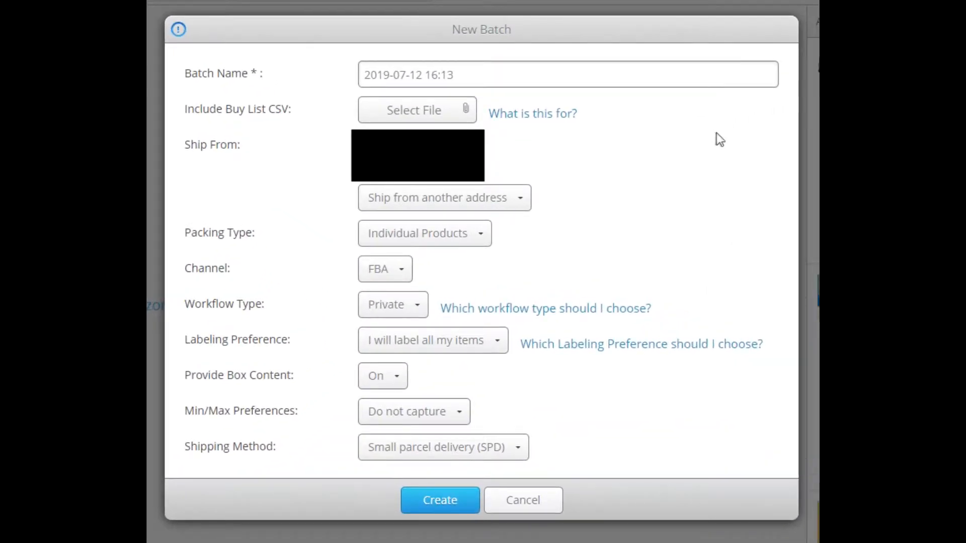
triple_click(407, 75)
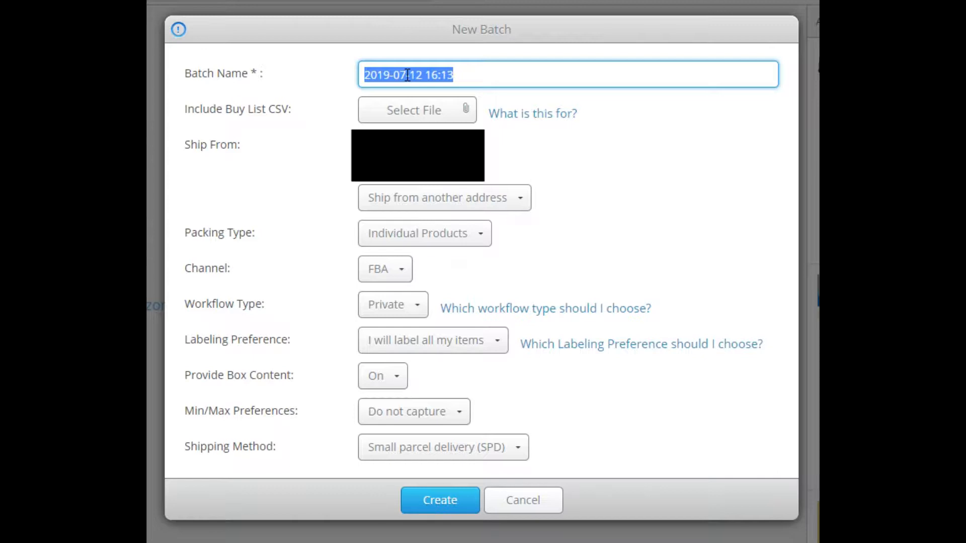
type("Monetary Ocean Test")
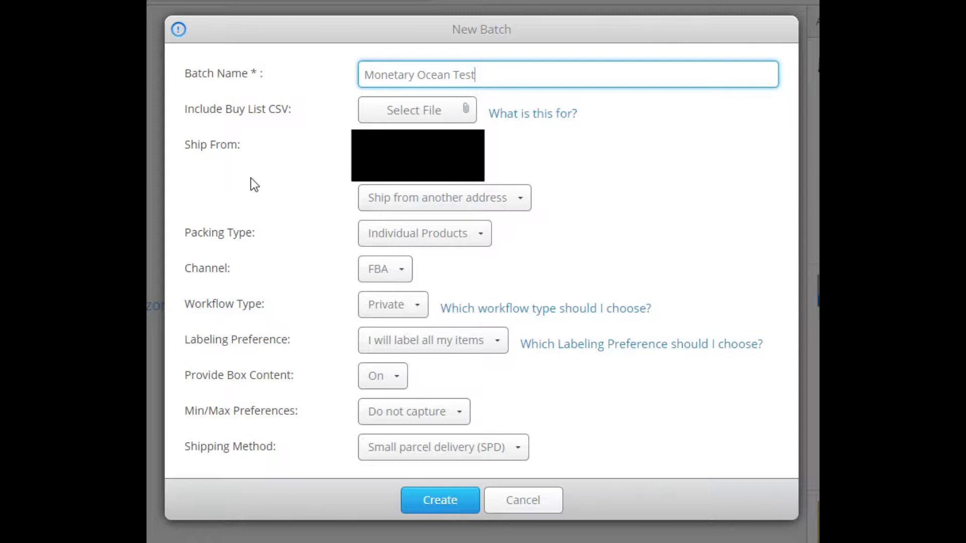
Step: Review the packing type, workflow type and labeling preference options, keeping Individual Products, Private and I will label all my items
left_click(478, 233)
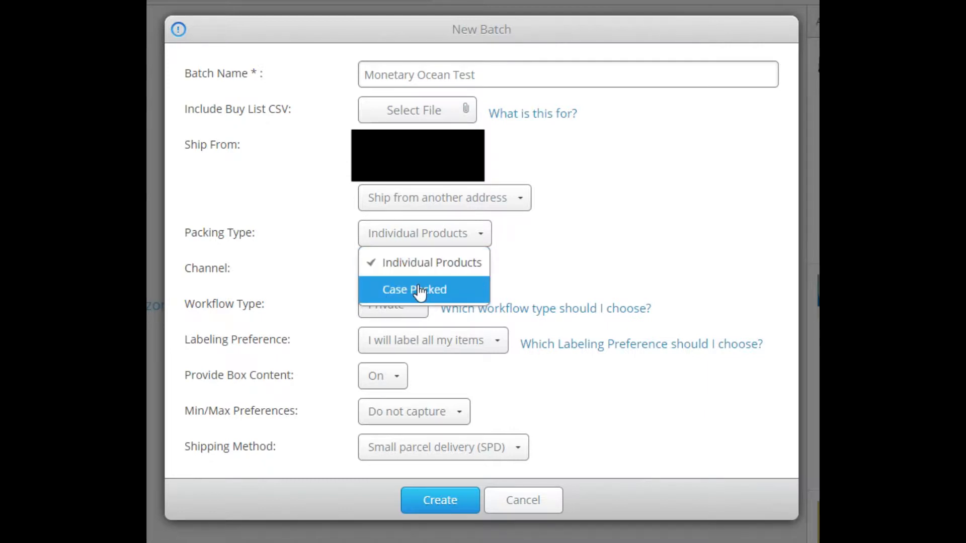
left_click(549, 265)
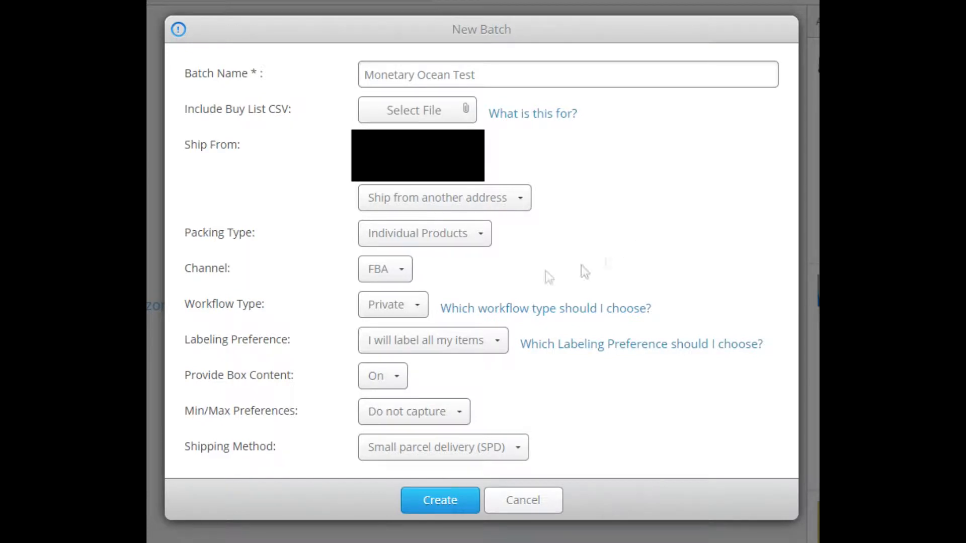
left_click(375, 315)
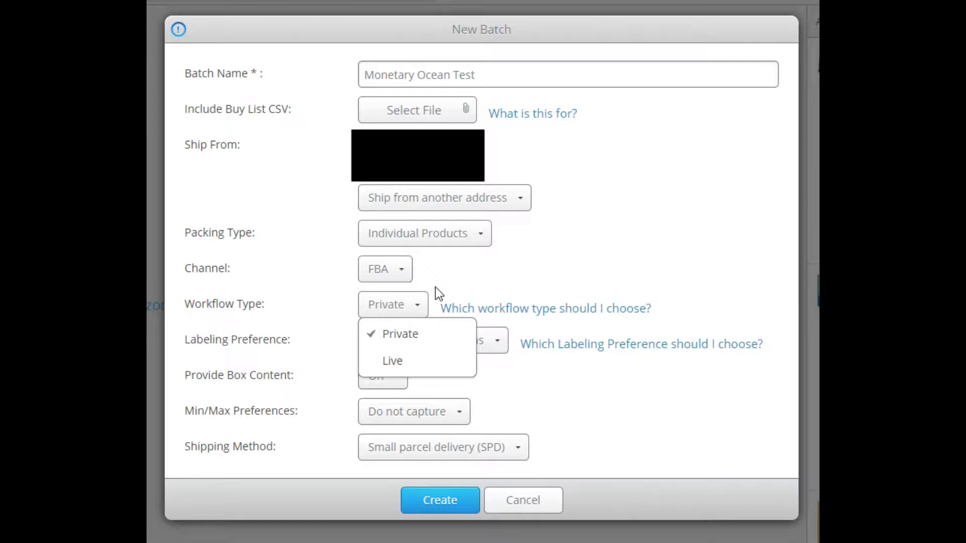
left_click(401, 334)
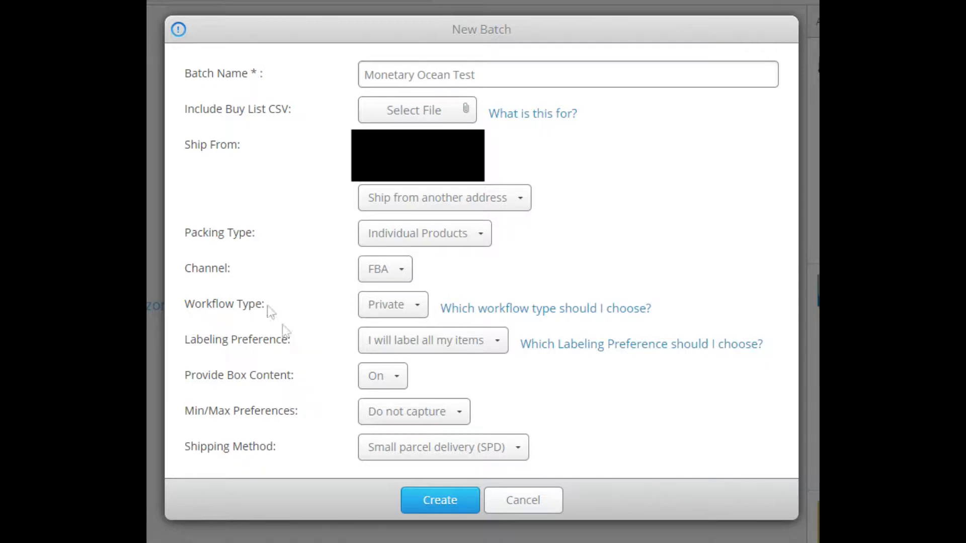
left_click(426, 346)
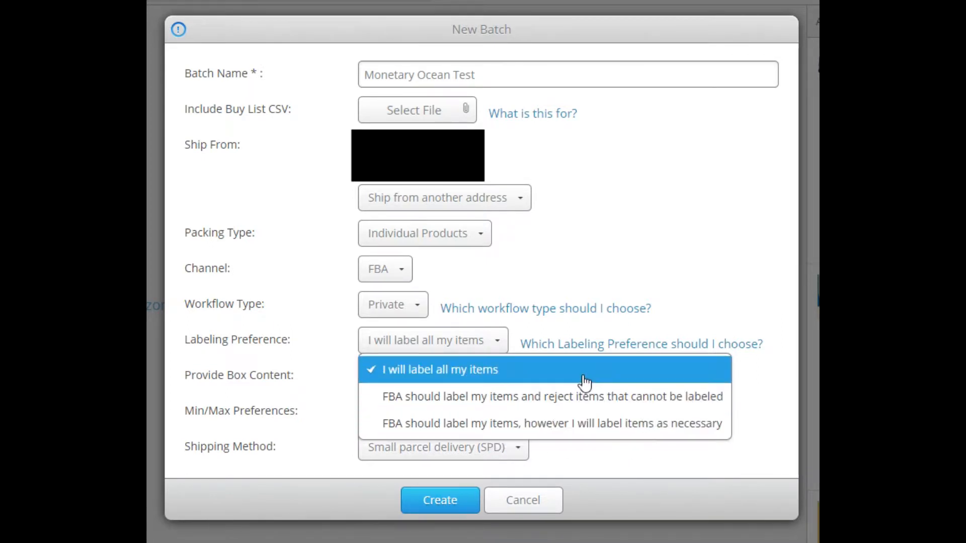
left_click(722, 318)
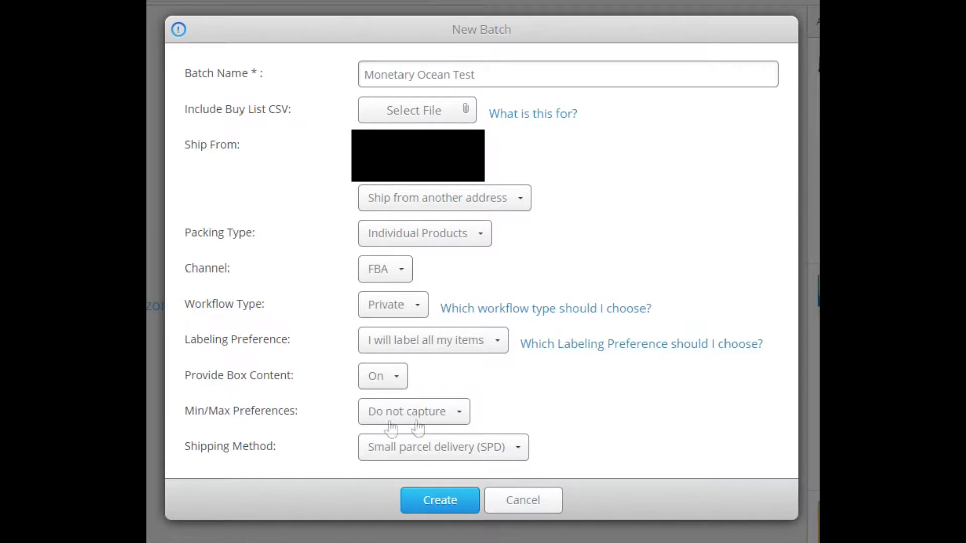
Step: Create the batch with box content On, min/max preferences Do not capture and shipping method Small parcel delivery (SPD)
left_click(368, 374)
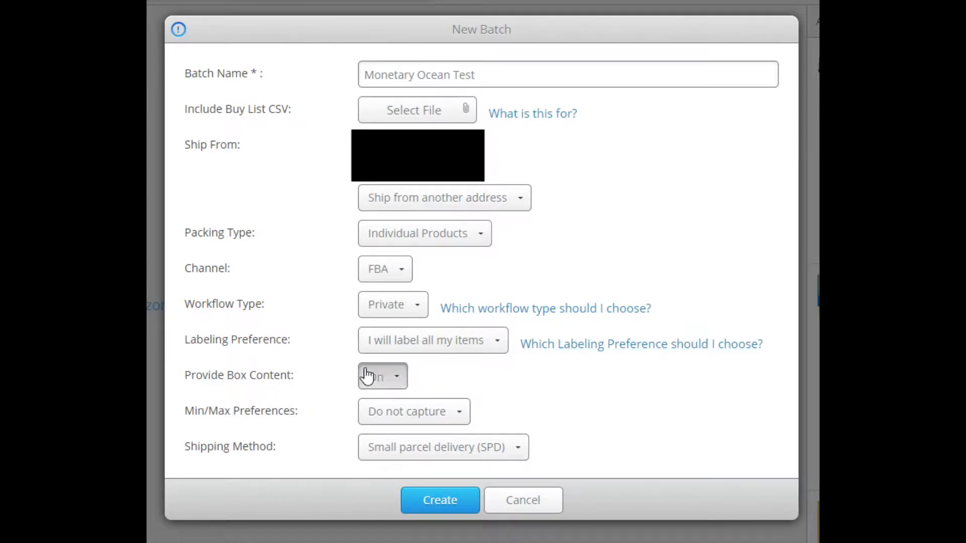
left_click(368, 375)
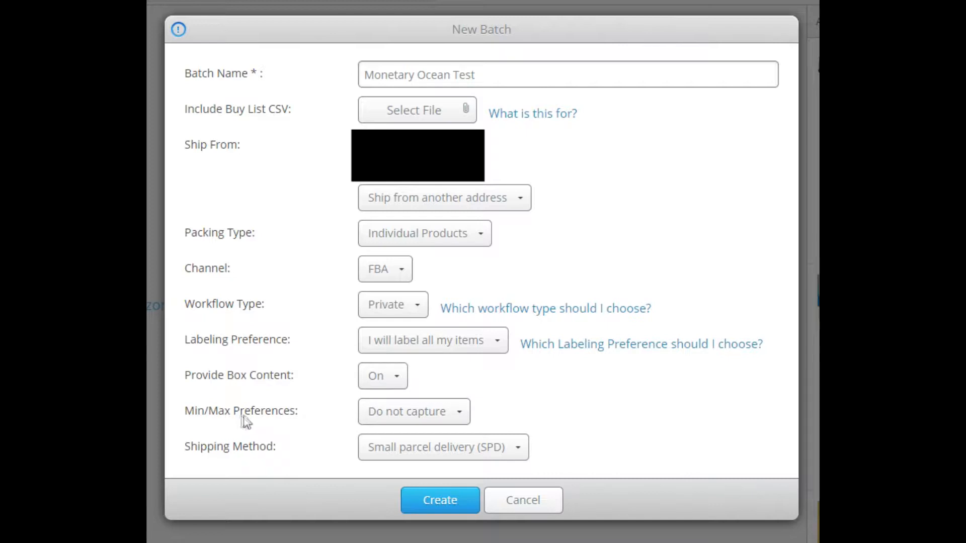
left_click(420, 425)
left_click(420, 424)
left_click(460, 415)
left_click(543, 406)
left_click(394, 454)
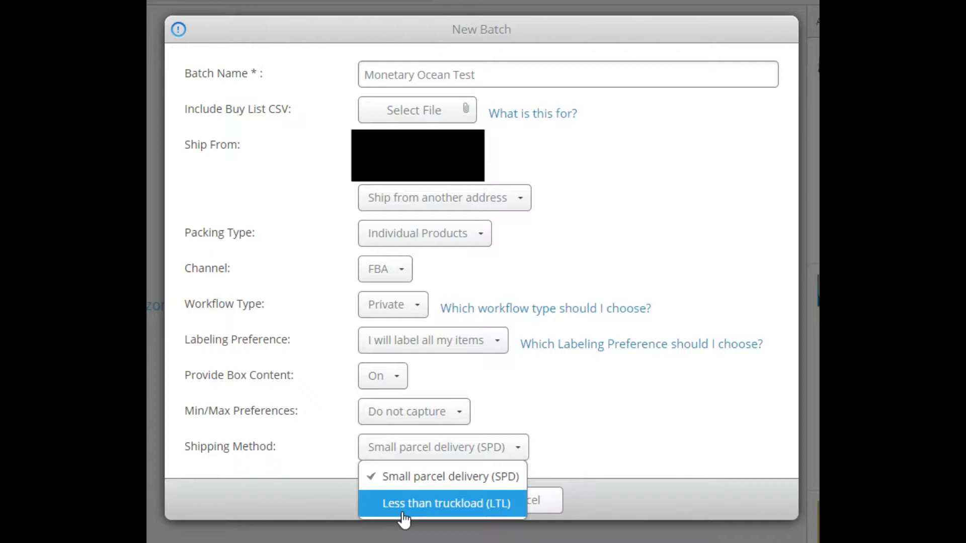
left_click(572, 463)
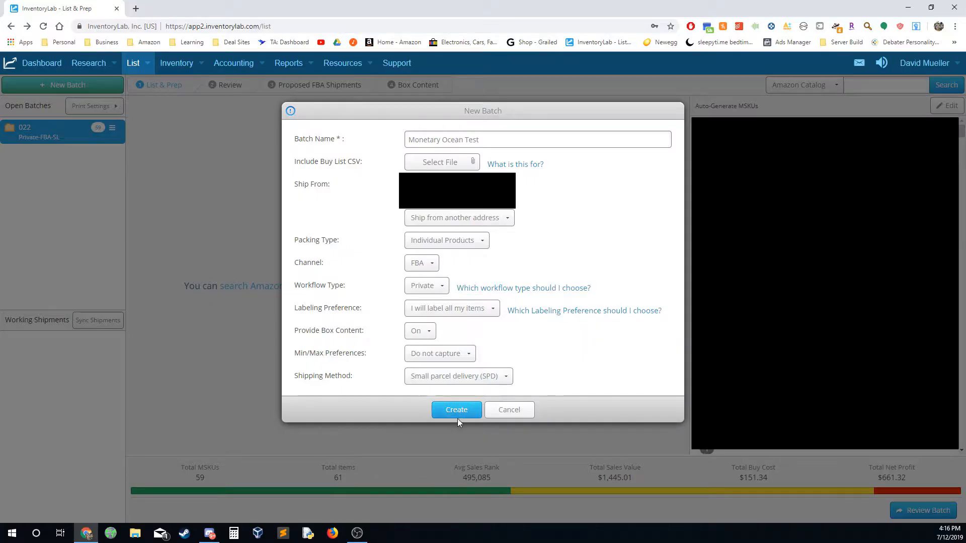
left_click(430, 503)
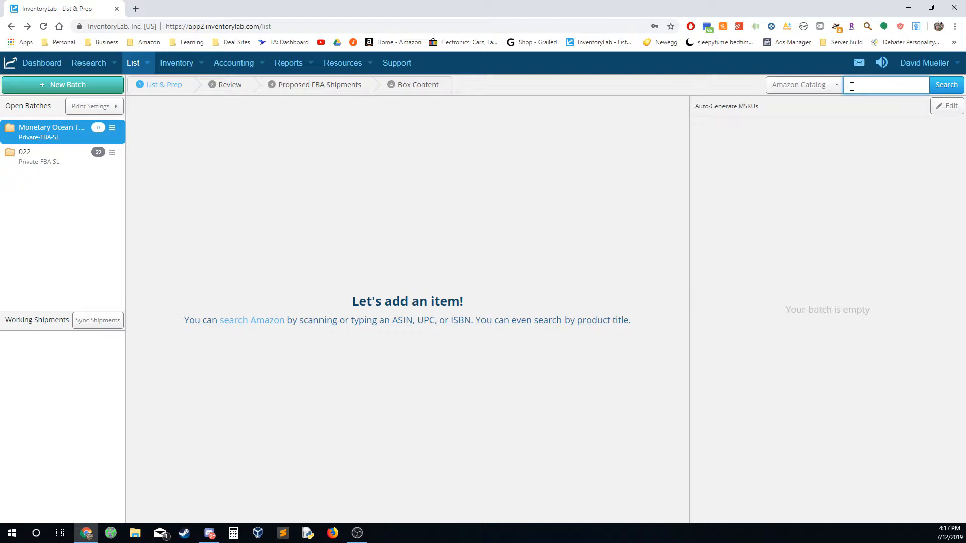
type("978")
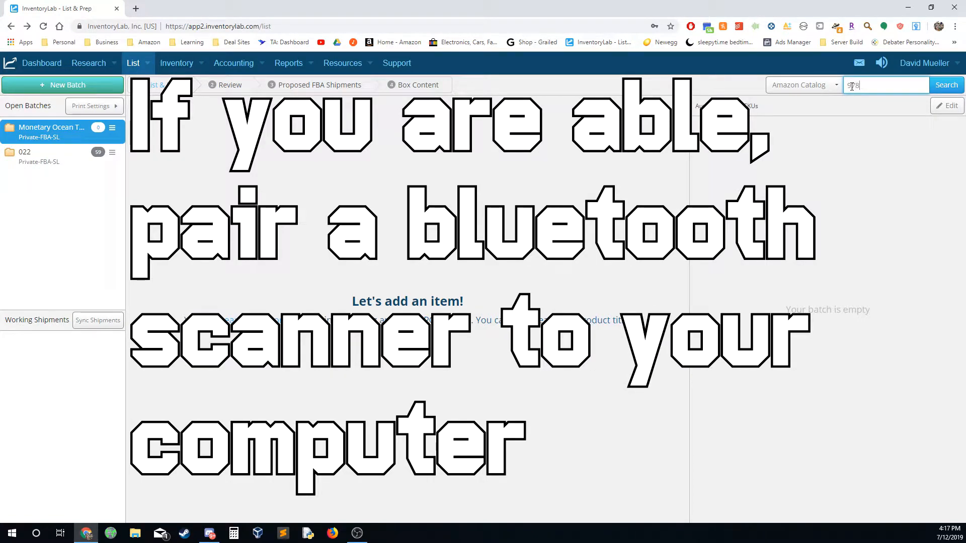
type("0205571246")
key("Return")
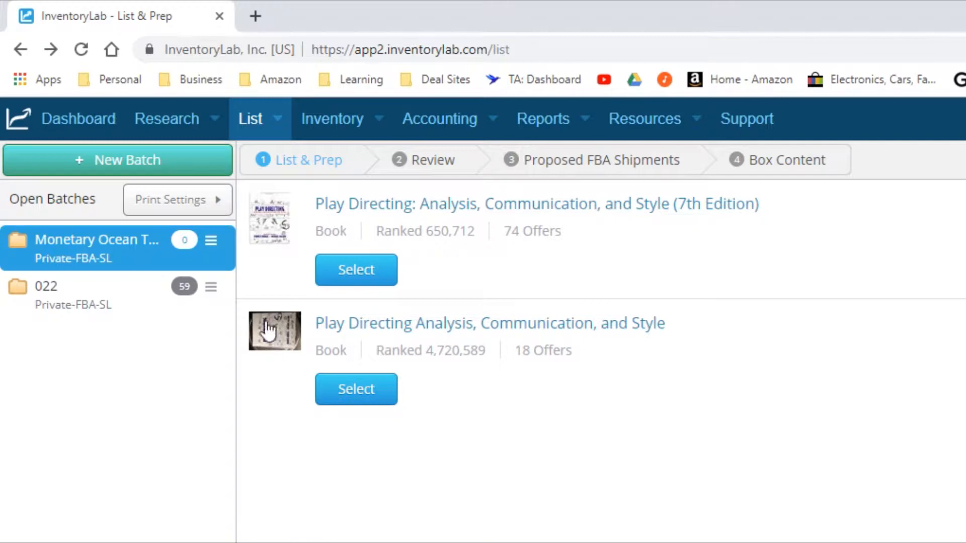
Step: Select Play Directing: Analysis, Communication, and Style (7th Edition), ignoring the matching MSKU and creating a new one
left_click(380, 277)
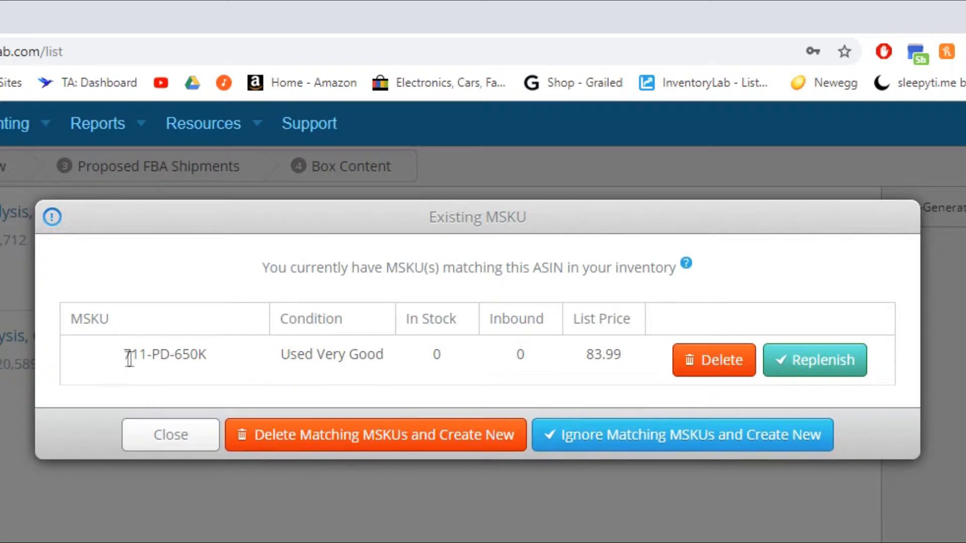
left_click_drag(123, 357, 205, 356)
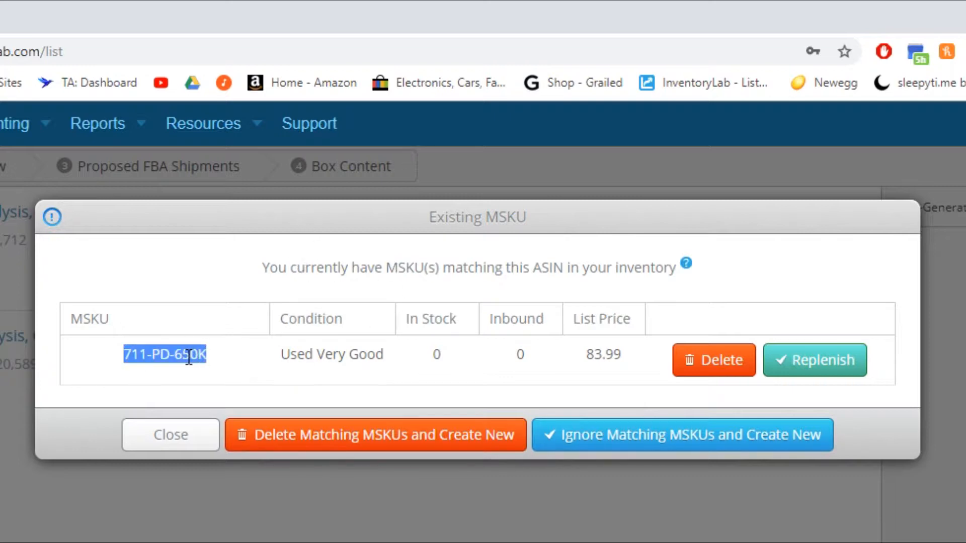
left_click(307, 355)
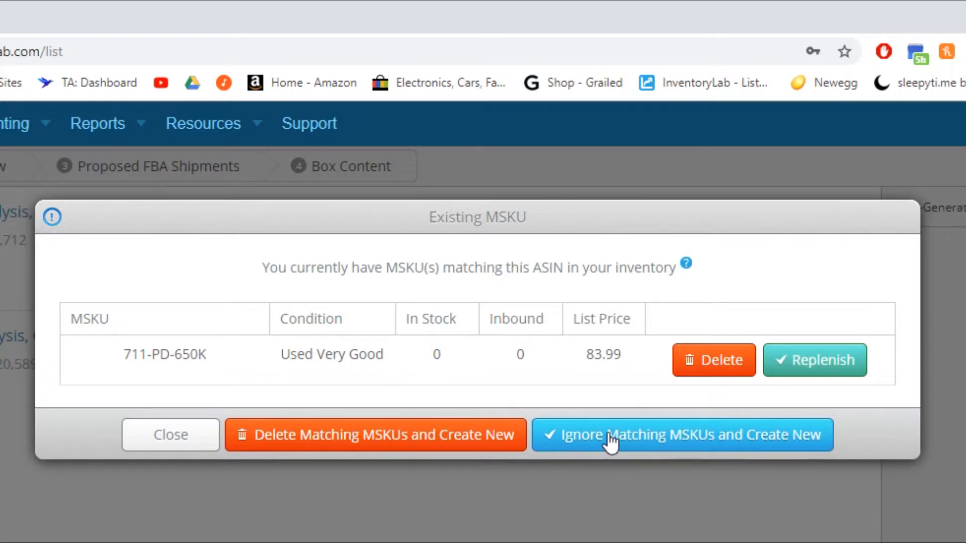
left_click(717, 435)
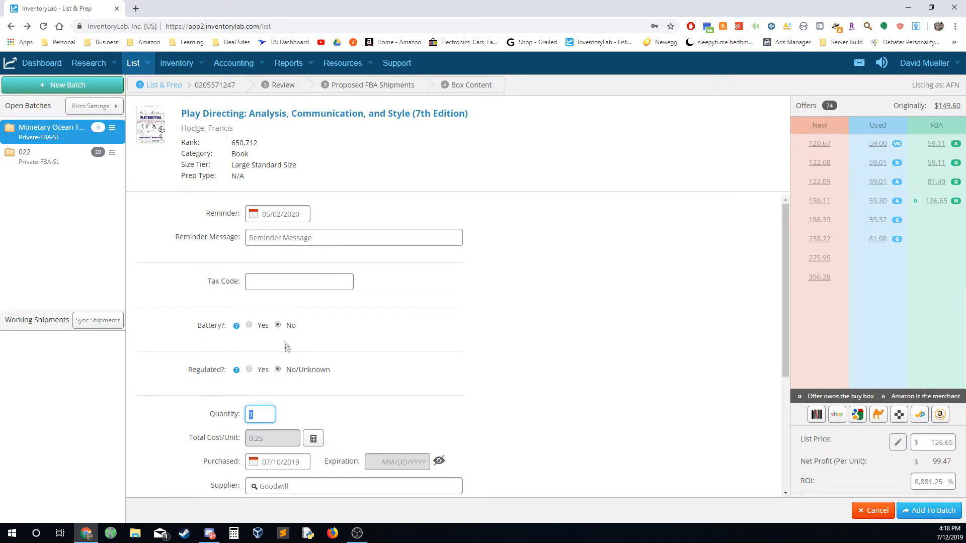
Step: Examine the book's listing form, including the reminder, quantity, unit cost, purchase and expiration dates, supplier and estimated shipping
scroll(298, 377, "down", 1)
left_click(441, 413)
left_click(441, 413)
scroll(362, 312, "up", 1)
scroll(250, 336, "down", 1)
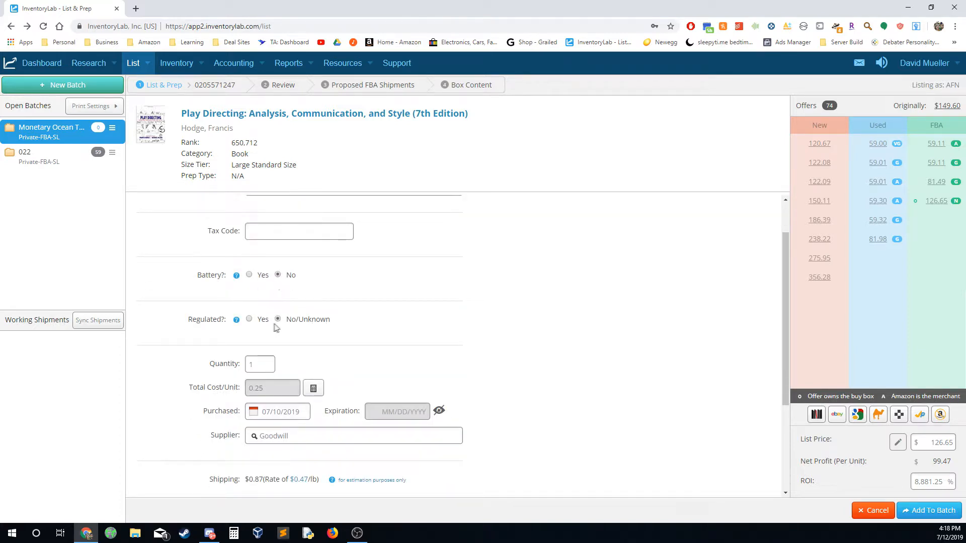
scroll(245, 270, "down", 2)
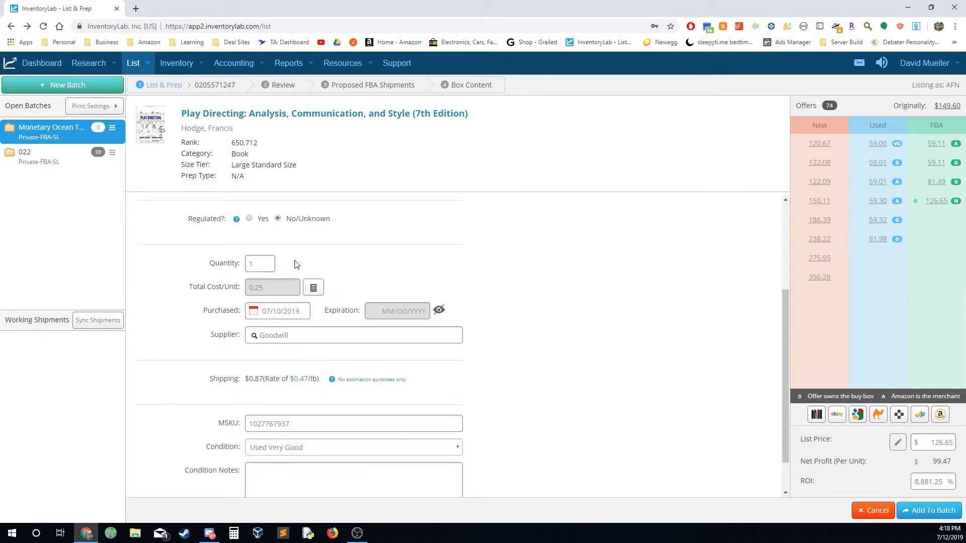
left_click(254, 312)
left_click(213, 329)
scroll(158, 355, "down", 1)
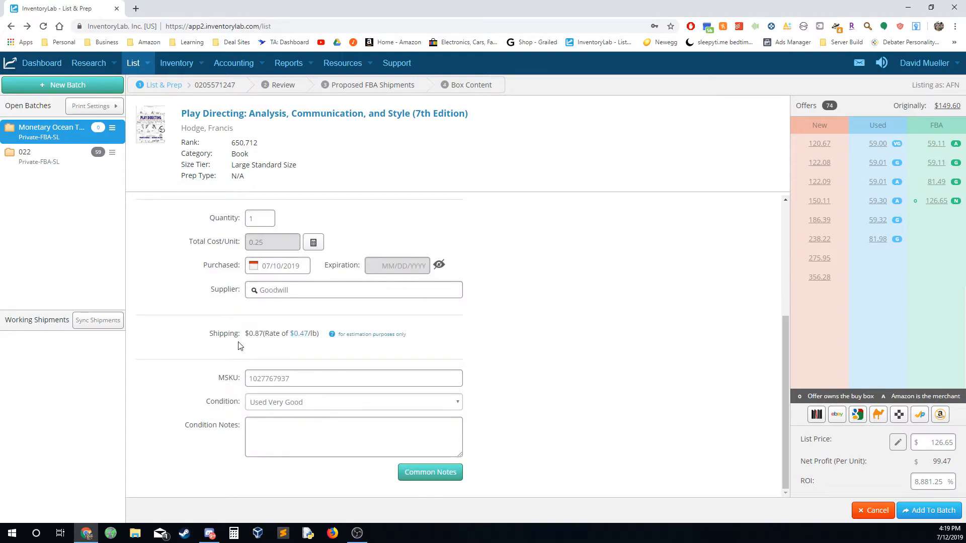
left_click_drag(249, 334, 262, 335)
left_click(258, 340)
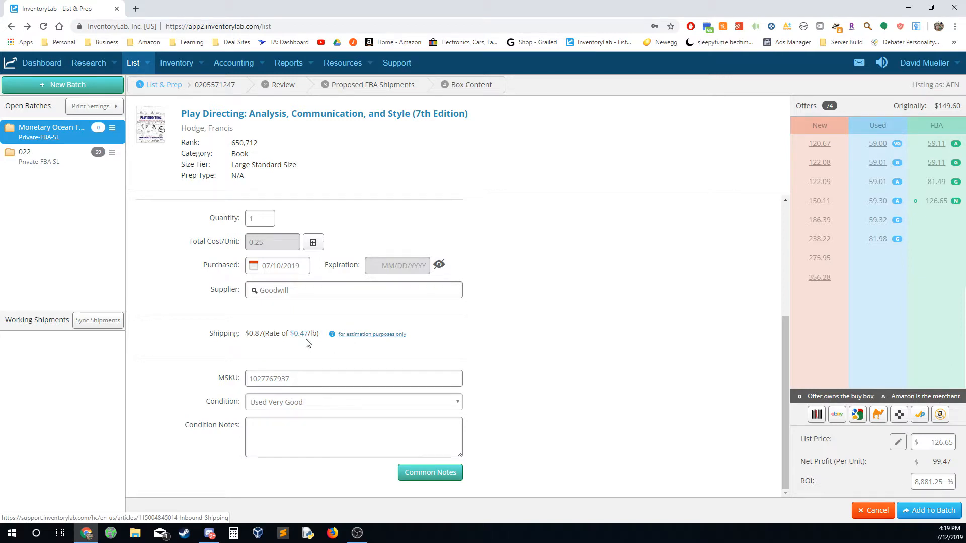
left_click_drag(249, 334, 254, 338)
left_click(255, 338)
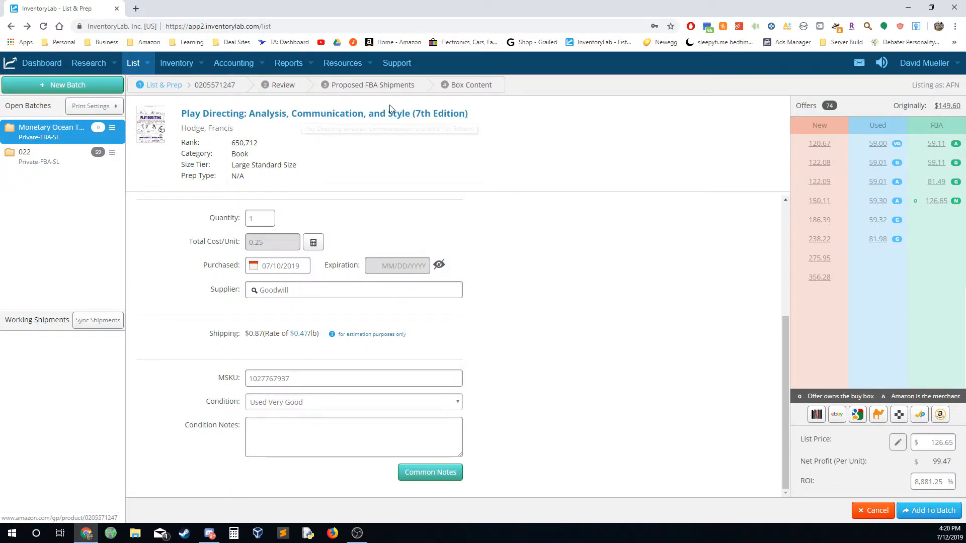
Step: Set the book's MSKU to 710-PD-650K and its condition to Used Very Good
left_click(312, 375)
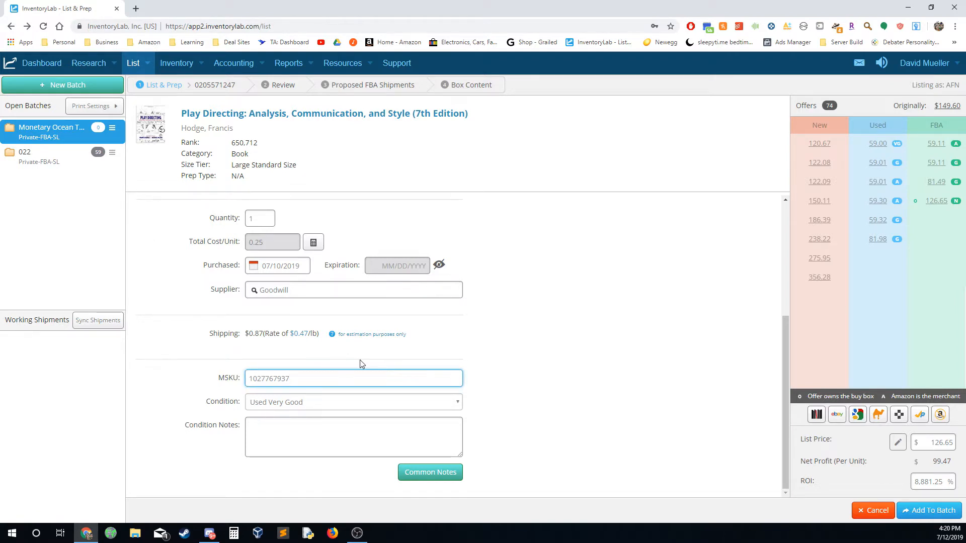
double_click(262, 379)
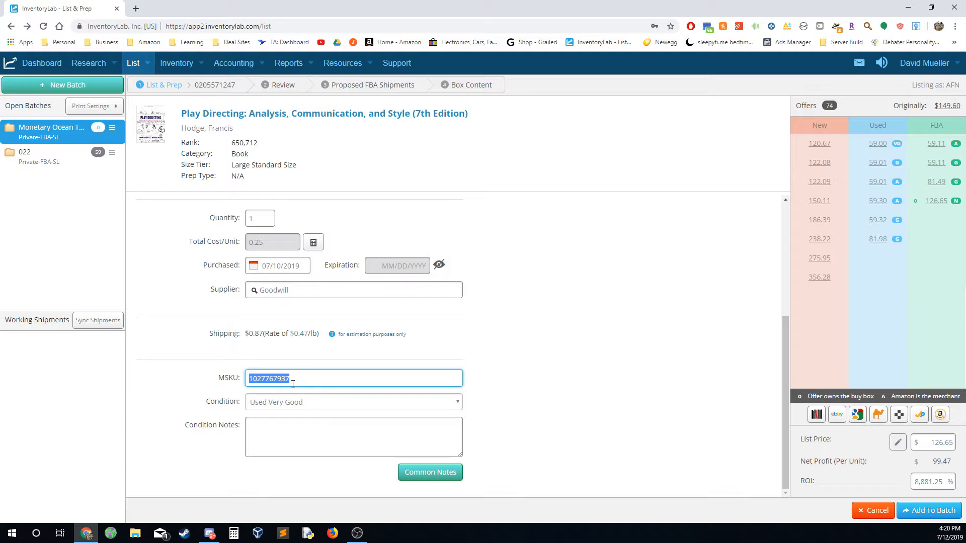
type("710-PD-650K")
left_click(254, 406)
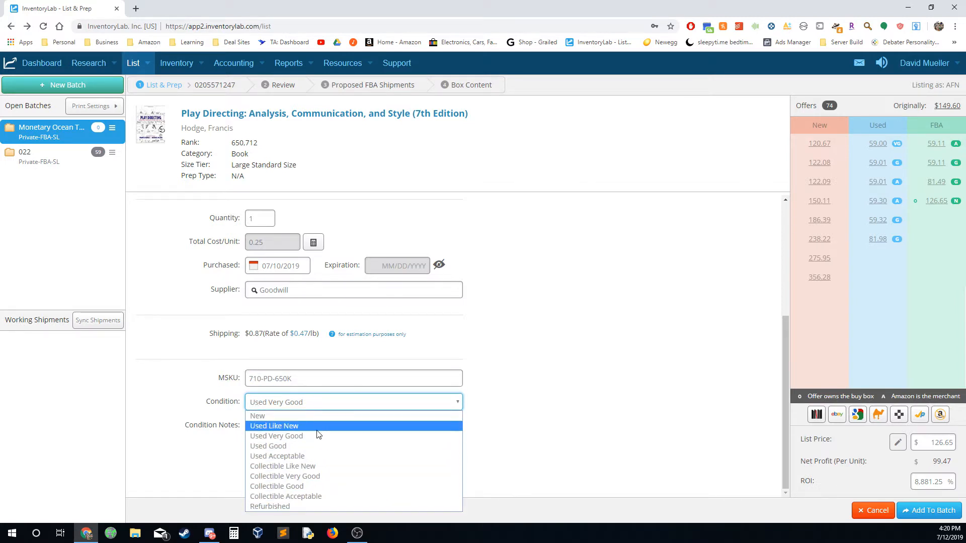
left_click(305, 437)
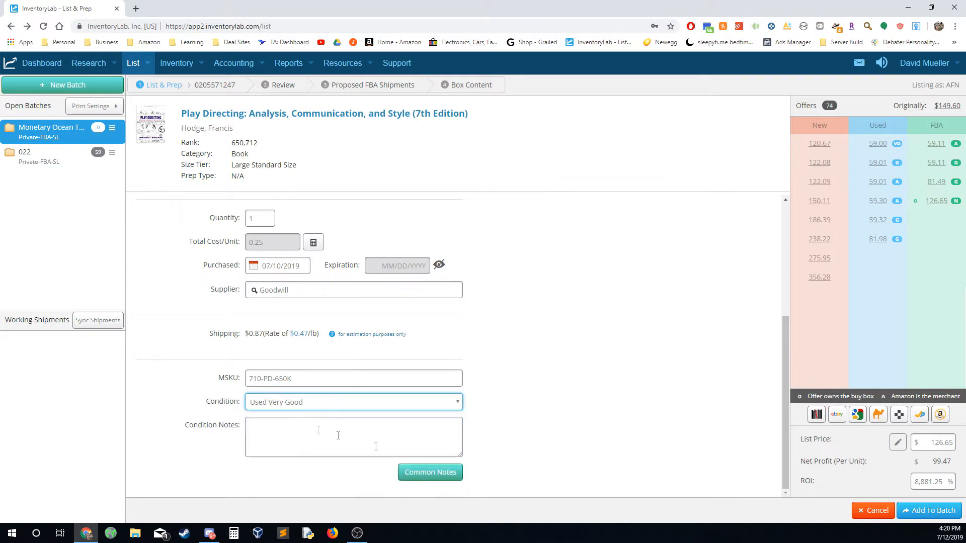
Step: Add TEST NOTE to the list of common condition notes and save the list
left_click(425, 473)
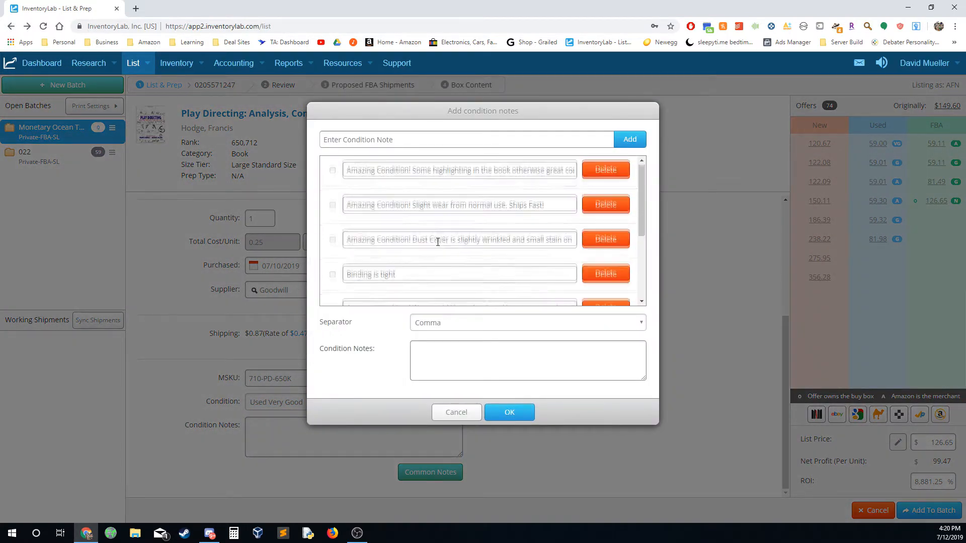
scroll(437, 244, "down", 5)
scroll(438, 243, "up", 5)
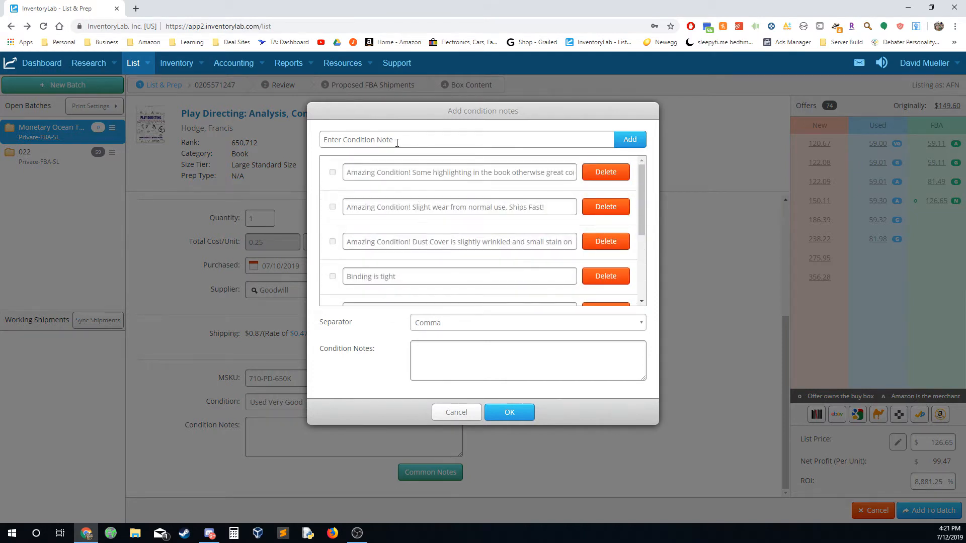
left_click(397, 140)
type("TEST NOTE")
left_click(629, 140)
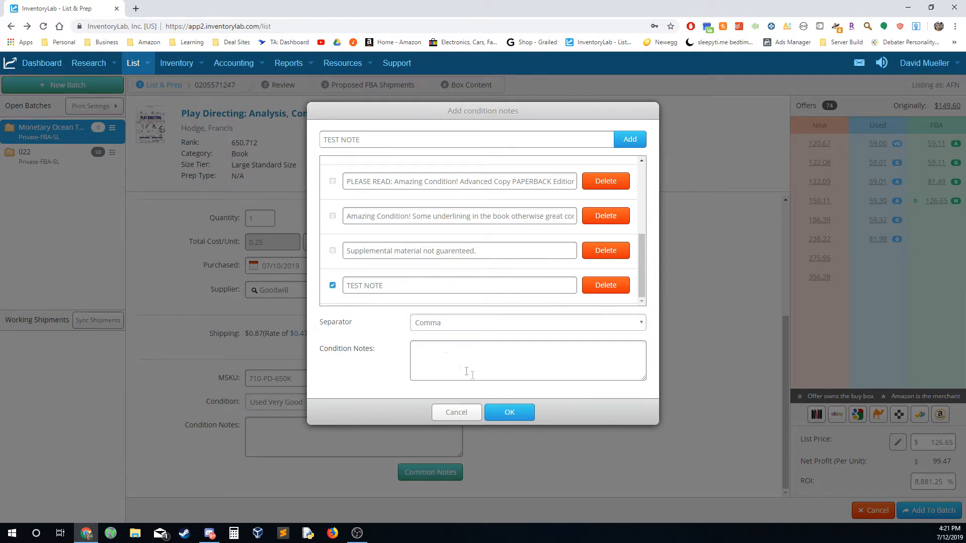
left_click(501, 412)
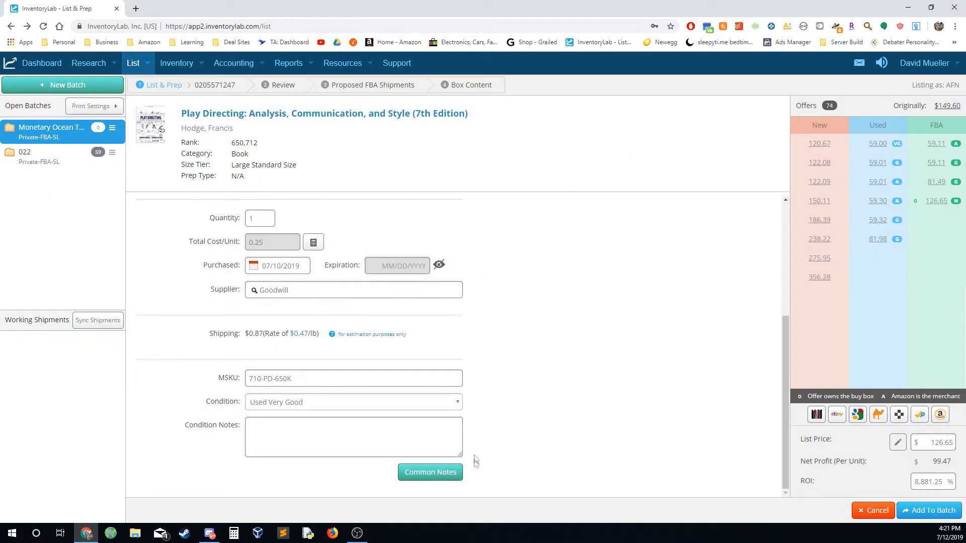
Step: Fill the book's condition notes with the common note TEST NOTE followed by a comma and YES
left_click(443, 475)
left_click(332, 286)
left_click(455, 350)
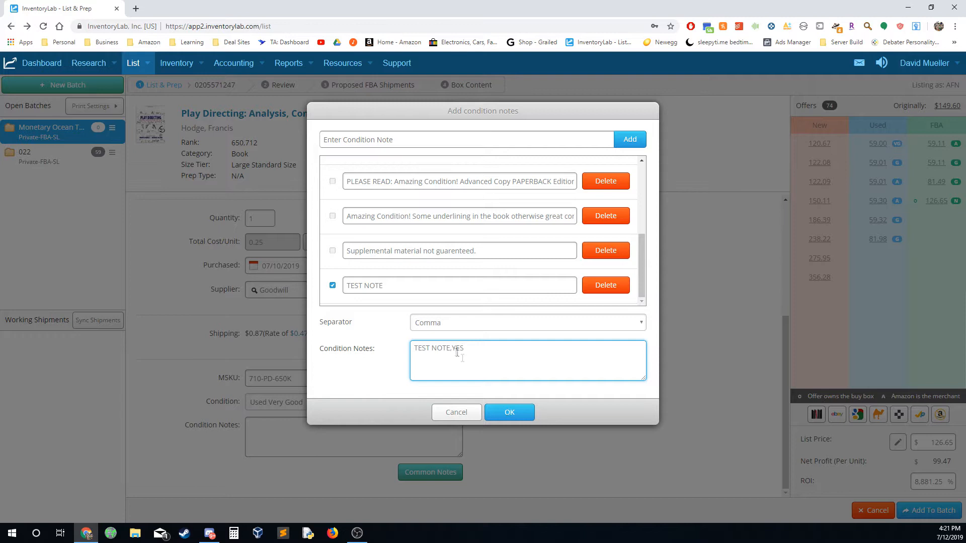
left_click(516, 411)
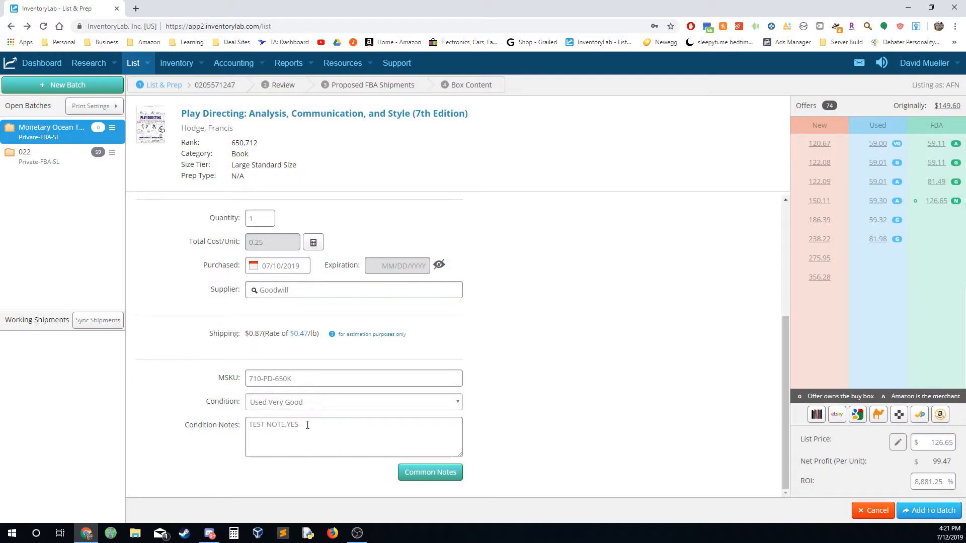
left_click_drag(307, 425, 238, 428)
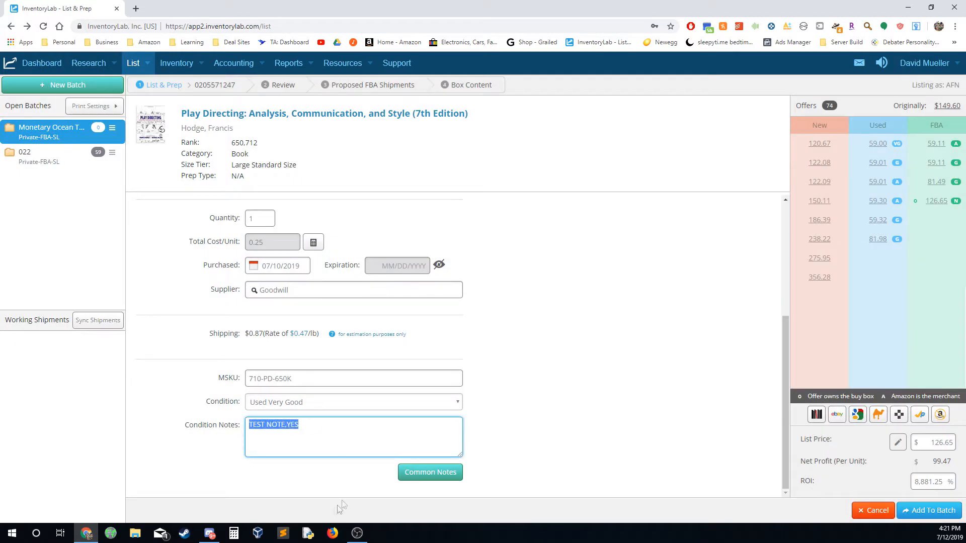
left_click(405, 420)
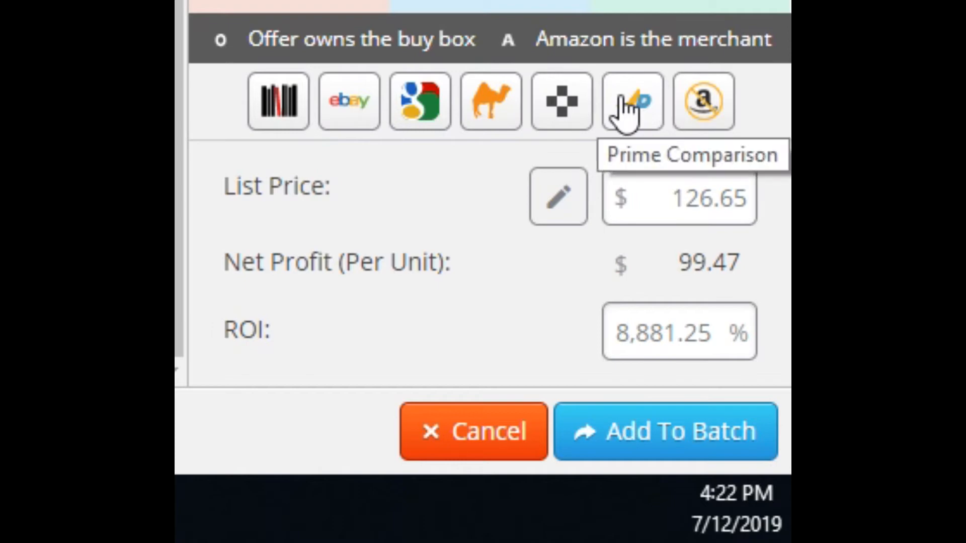
Step: Check the book's listing limitations and permitted conditions on Amazon Seller Central, and close that page
left_click(698, 114)
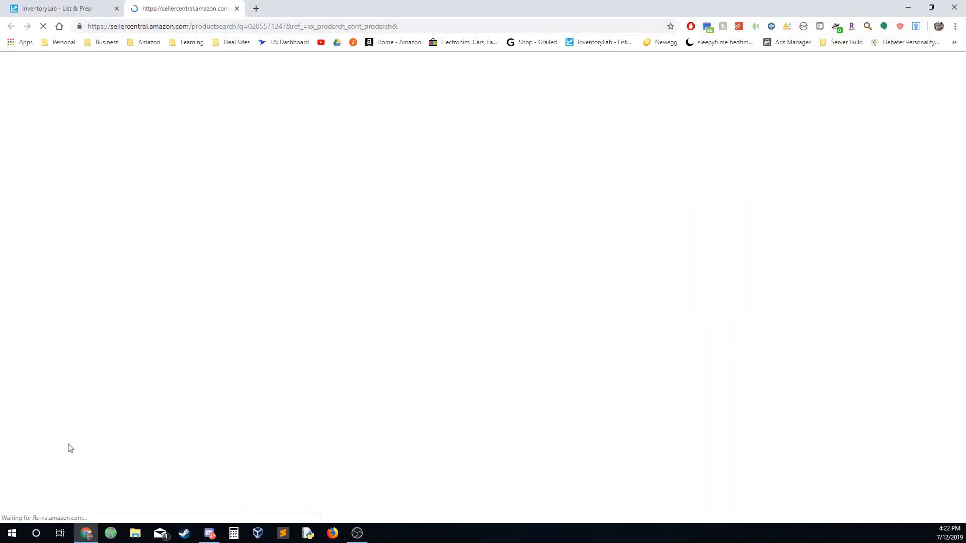
left_click(453, 328)
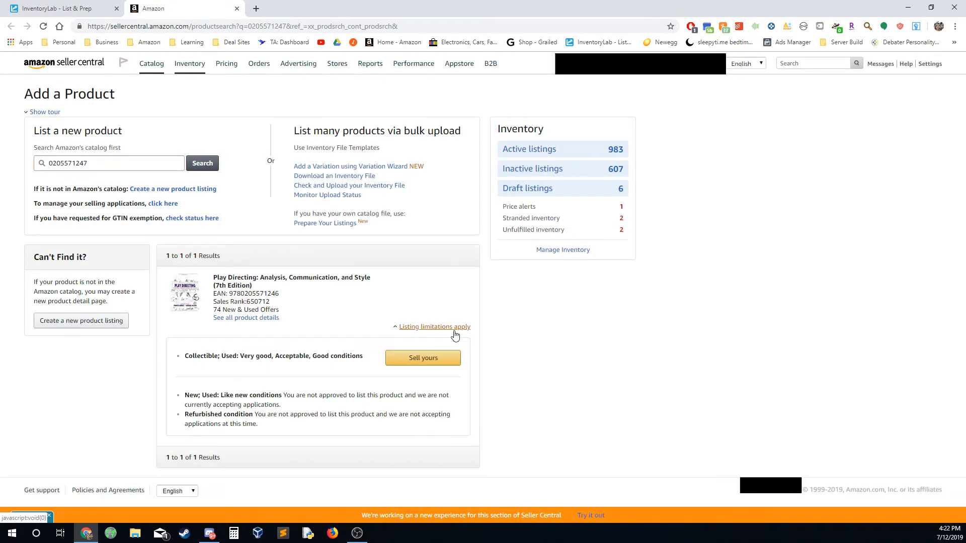
left_click_drag(184, 356, 345, 372)
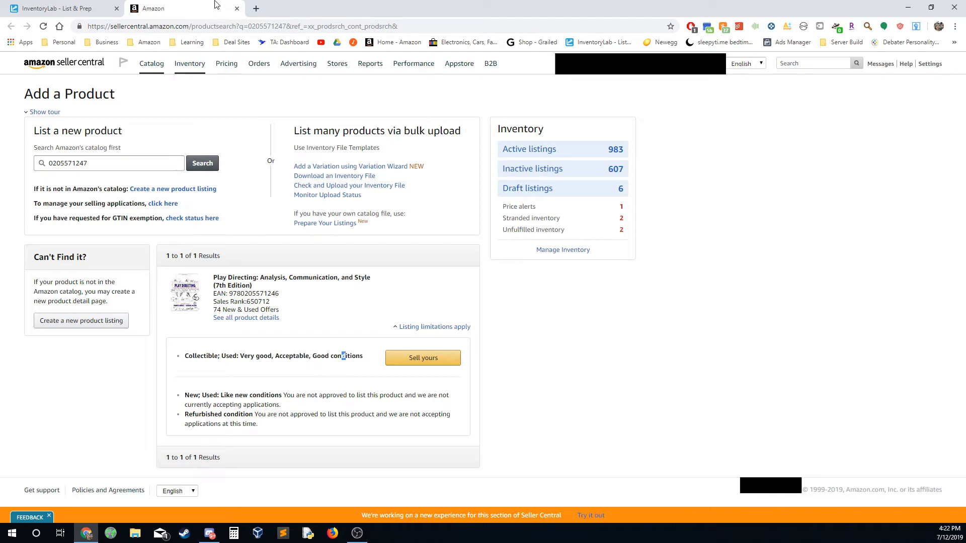
left_click(236, 8)
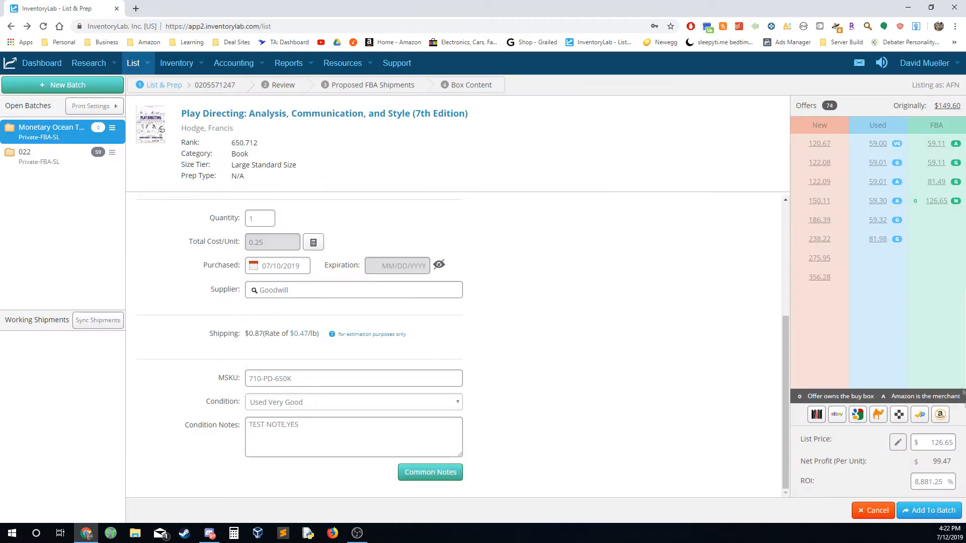
Step: Open the Prime comparison for the book on Amazon and examine the prices of competing used FBA offers
left_click(915, 416)
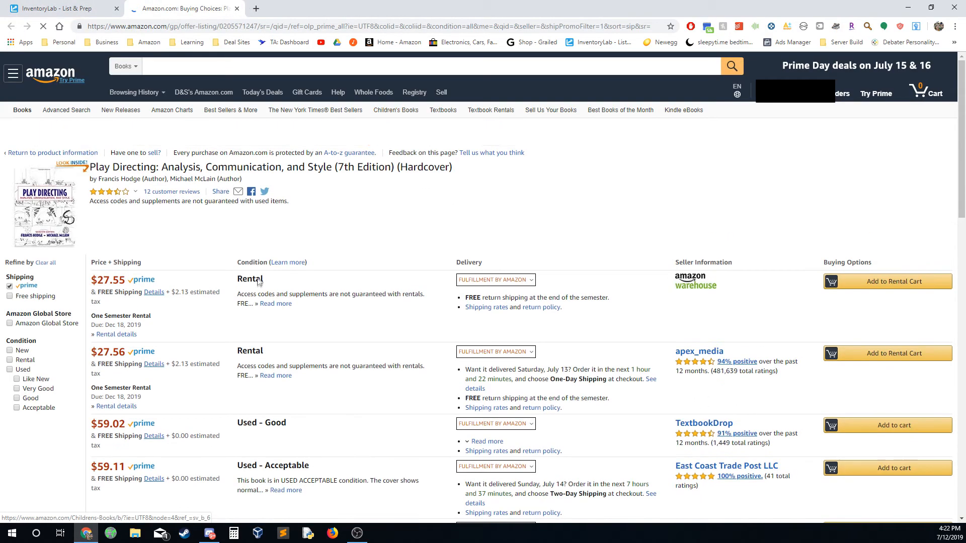
scroll(258, 278, "down", 5)
scroll(257, 278, "down", 3)
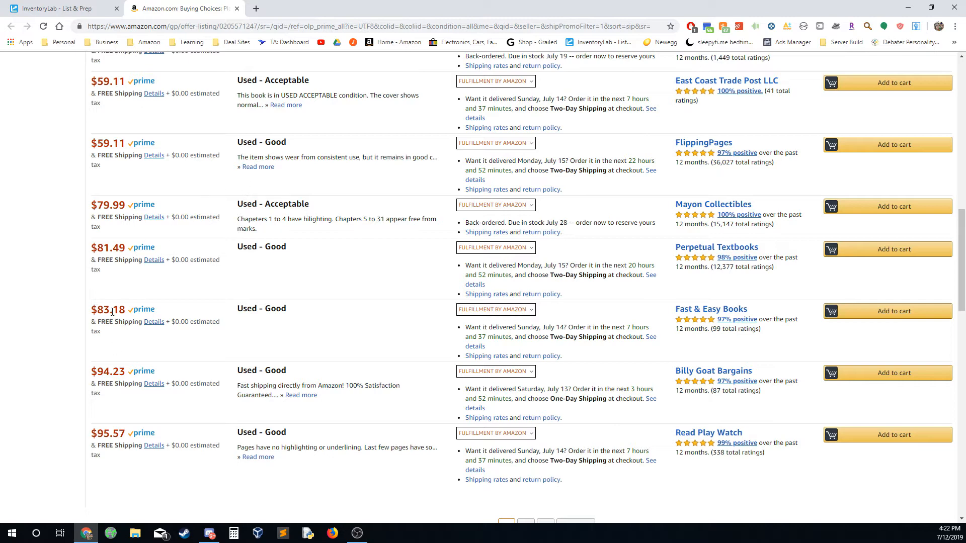
left_click_drag(98, 309, 126, 309)
scroll(109, 281, "down", 1)
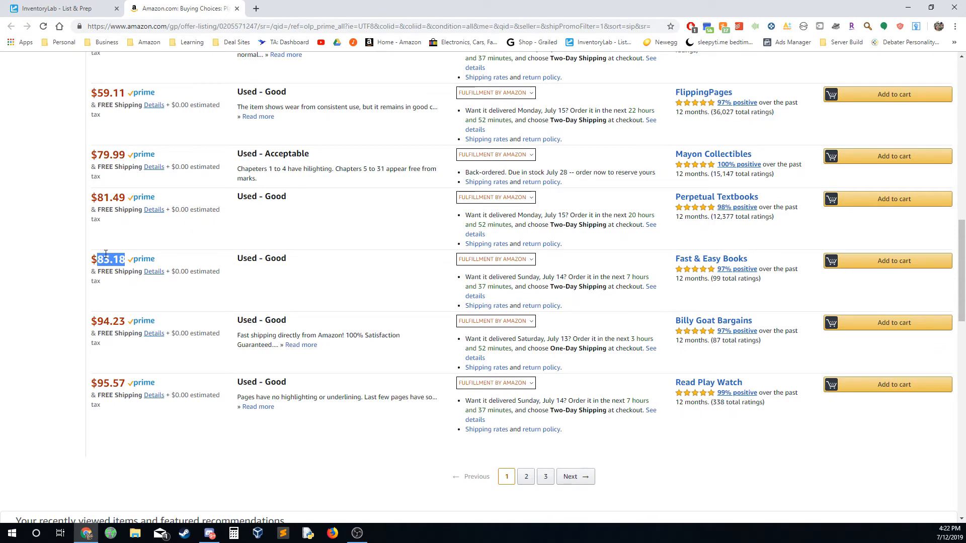
Step: Return to the InventoryLab listing form and set the book's list price to $82.99
left_click(56, 8)
left_click_drag(945, 441, 930, 437)
type("82.99")
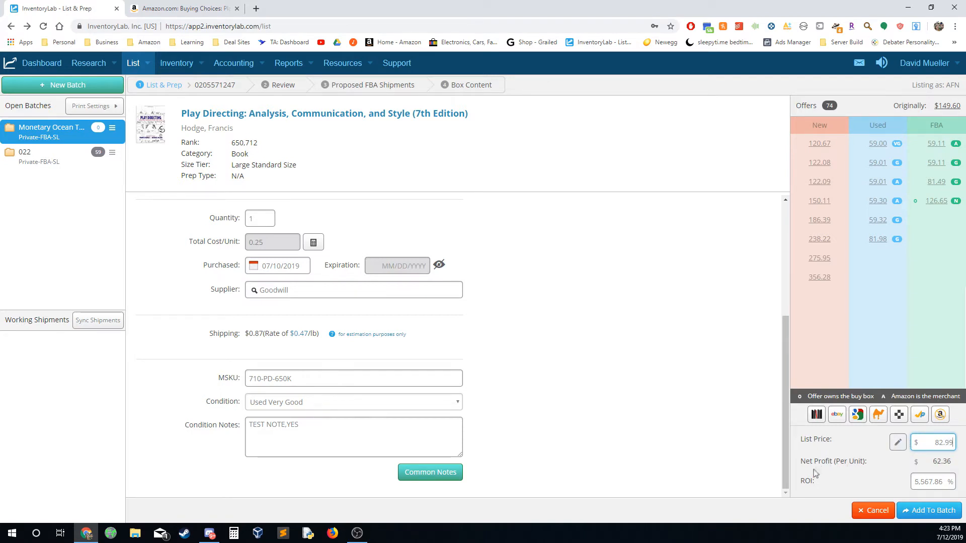
Step: Examine the book's net profit per unit at the chosen list price
left_click_drag(802, 463, 884, 462)
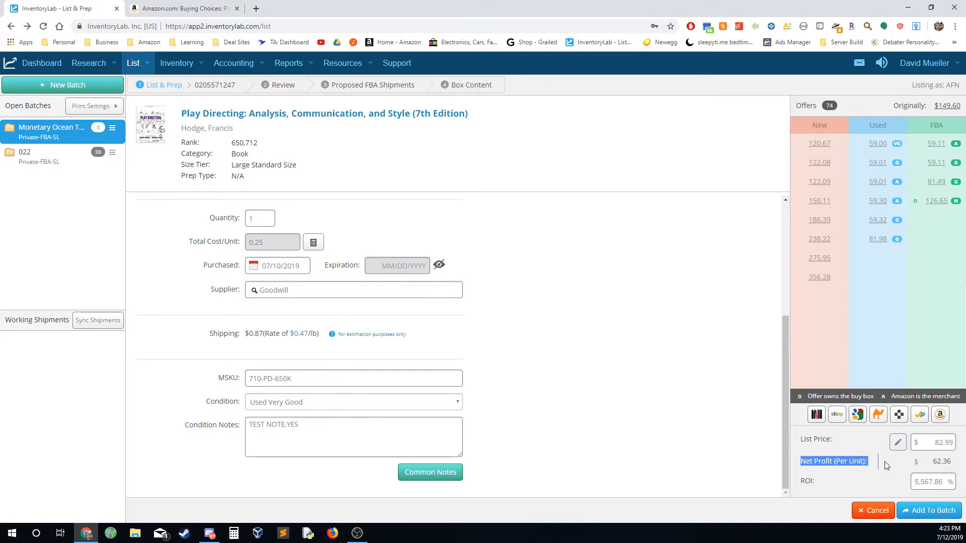
left_click(940, 465)
left_click_drag(804, 462, 866, 461)
left_click(945, 464)
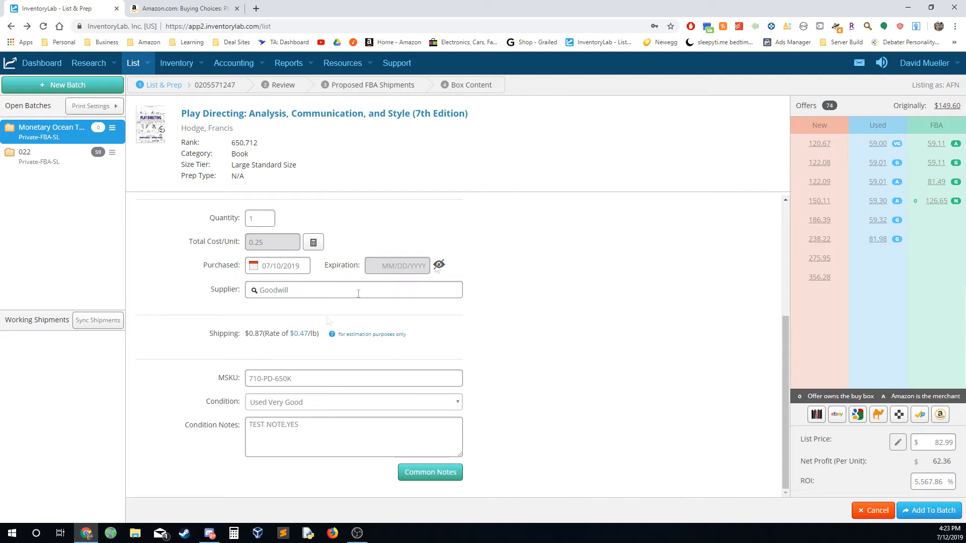
Step: Add the book to the open batch, dismiss the IL Print error and view the automatic label printing options
scroll(322, 251, "up", 4)
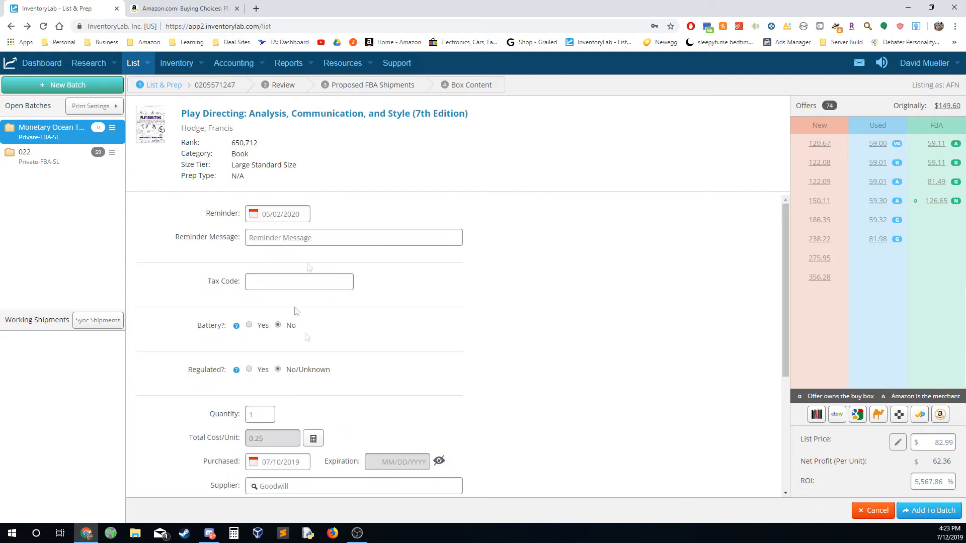
left_click(917, 515)
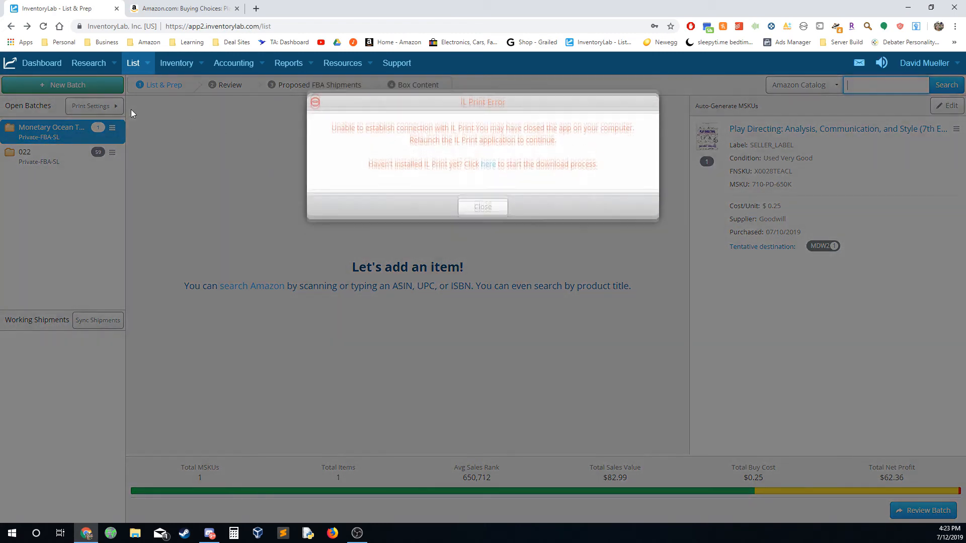
left_click(484, 208)
left_click(91, 107)
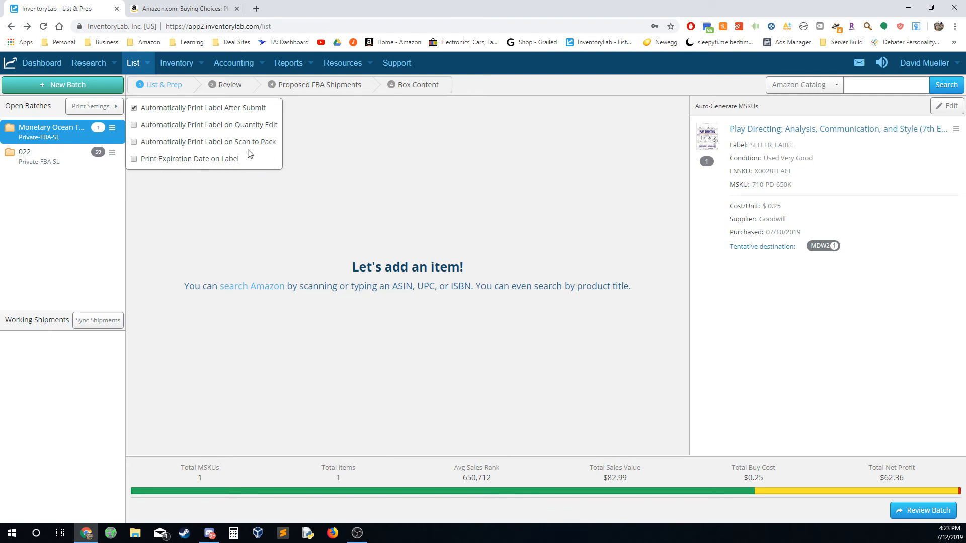
left_click(325, 137)
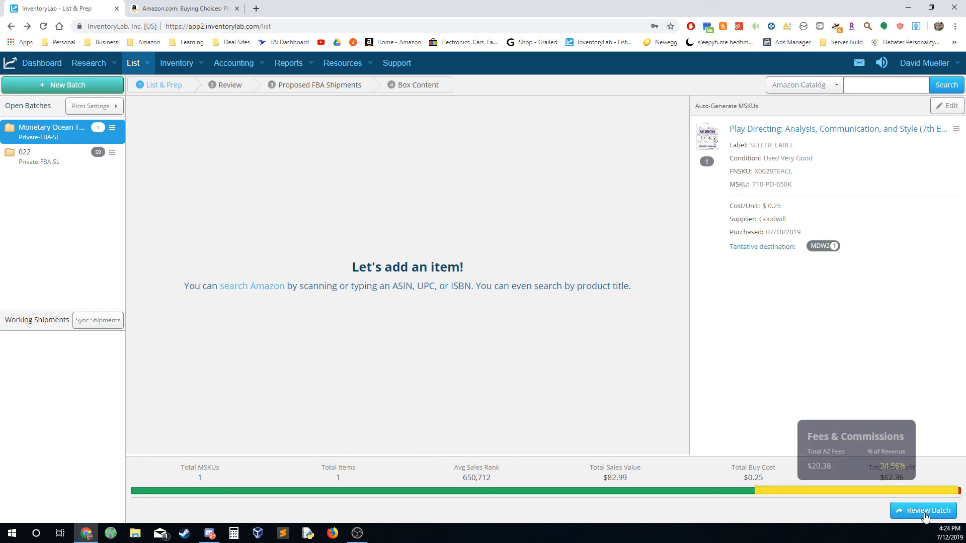
Step: Review the batch contents and submit the batch to generate its proposed FBA shipments
left_click(925, 513)
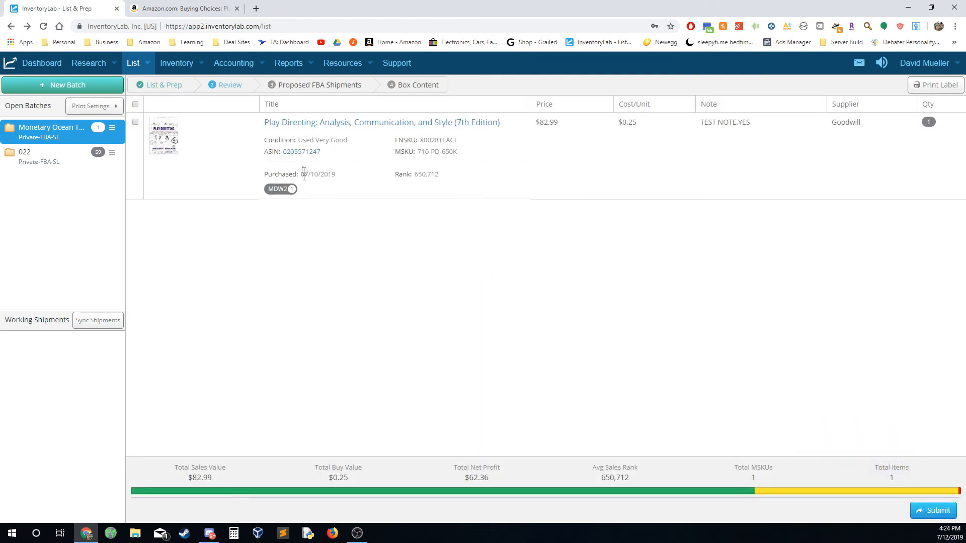
left_click(933, 510)
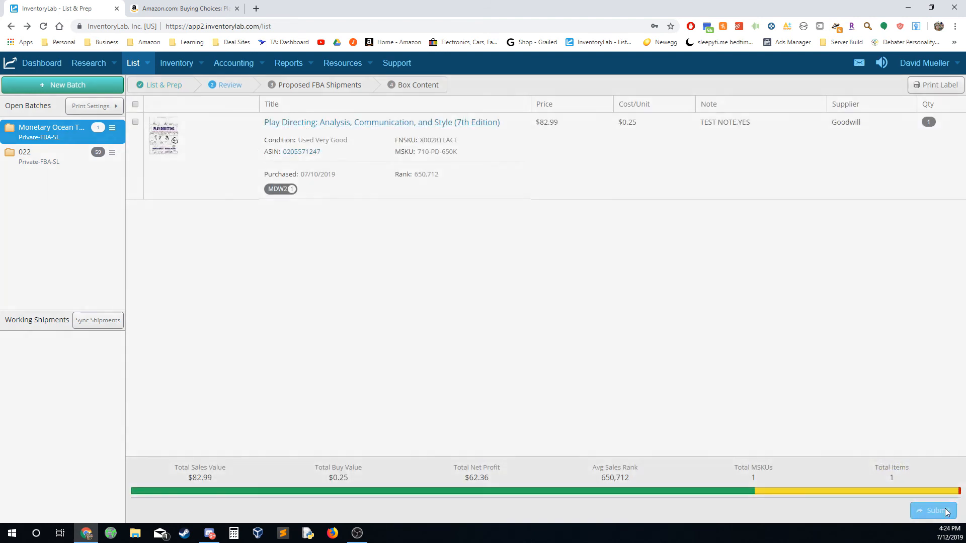
left_click(496, 212)
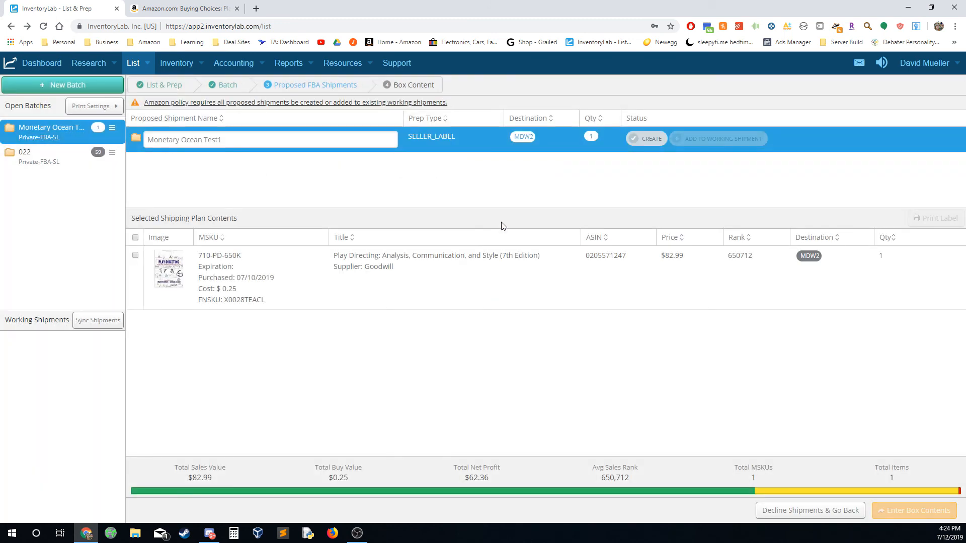